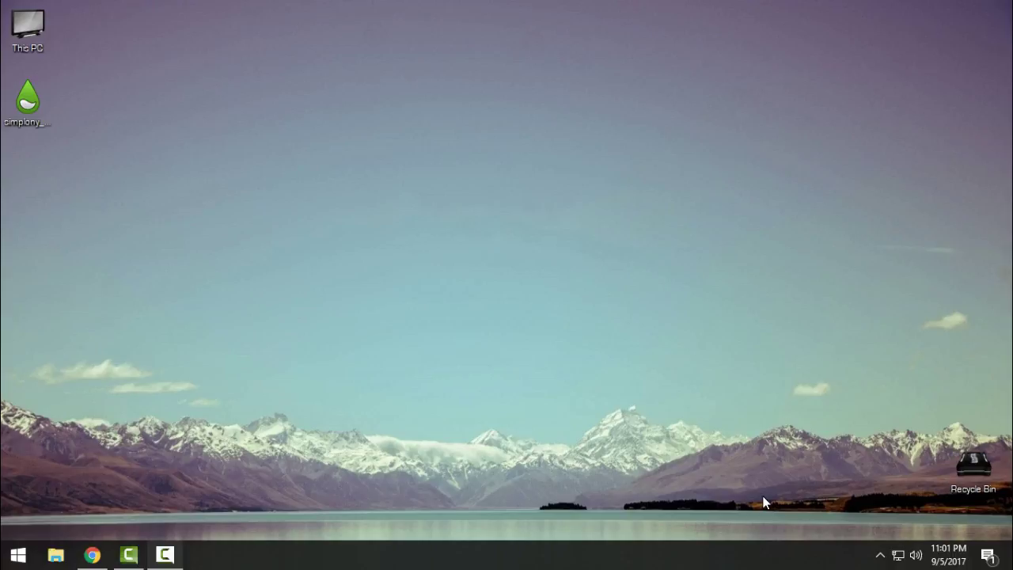
- Switch to Chrome and examine the mountain lake wallpaper and its download resolutions on wallpaperscraft.com
{"action": "left_click", "coordinate": [92, 556]}
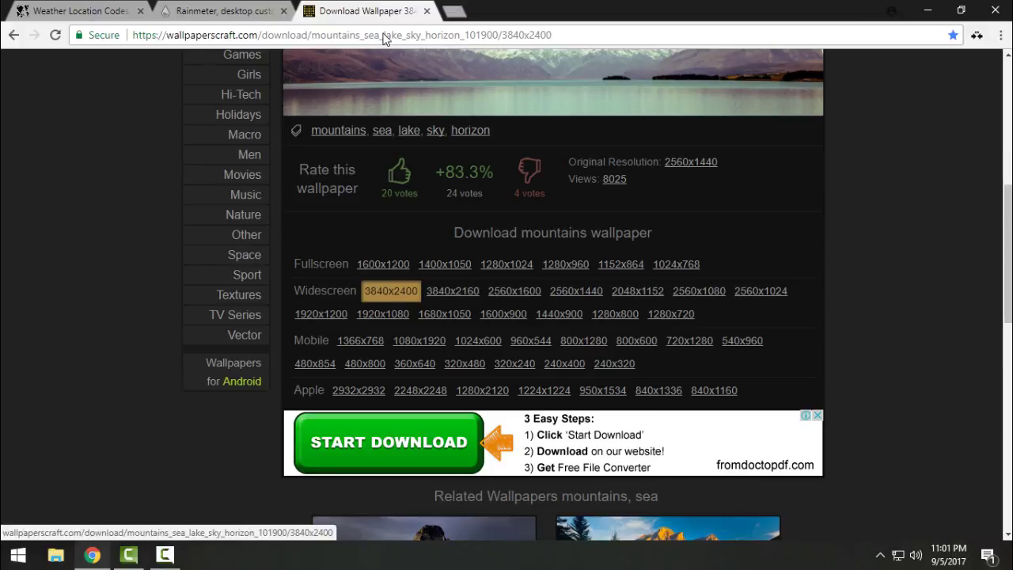
{"action": "left_click", "coordinate": [532, 35]}
{"action": "left_click", "coordinate": [582, 35]}
{"action": "scroll", "coordinate": [680, 152], "scroll_direction": "up", "scroll_amount": 4}
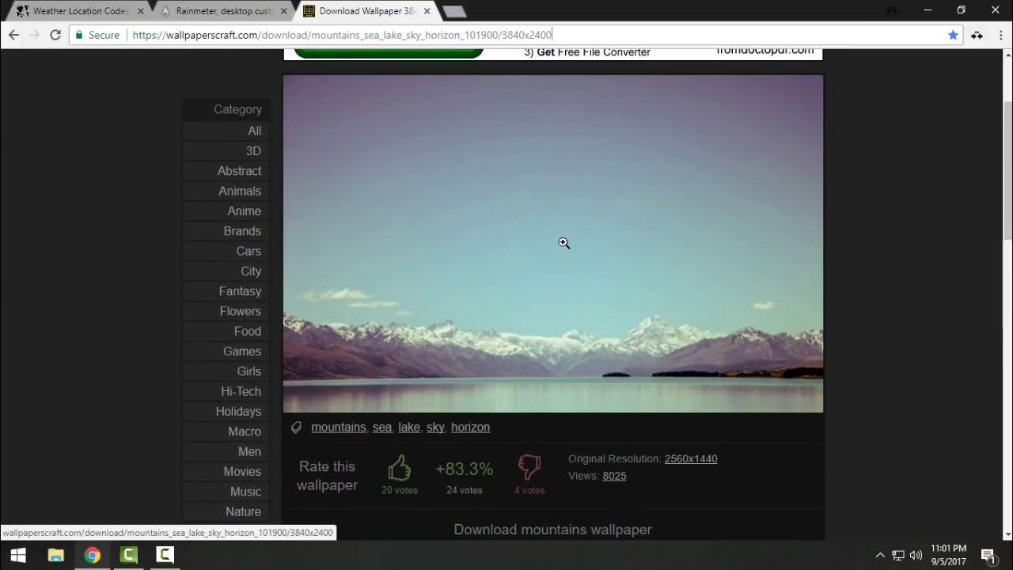
{"action": "scroll", "coordinate": [557, 283], "scroll_direction": "down", "scroll_amount": 4}
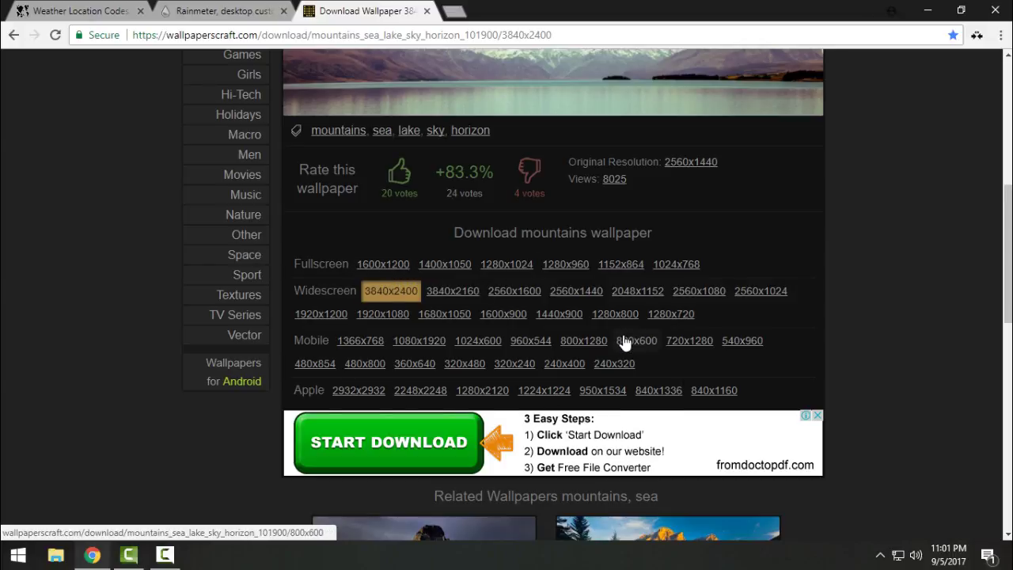
{"action": "scroll", "coordinate": [625, 342], "scroll_direction": "up", "scroll_amount": 2}
{"action": "scroll", "coordinate": [578, 369], "scroll_direction": "down", "scroll_amount": 1}
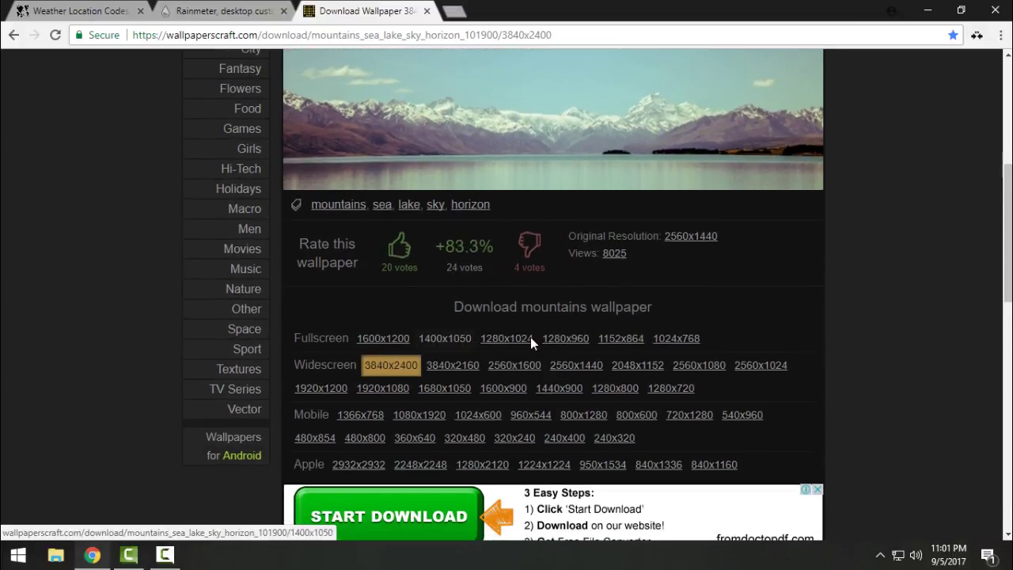
{"action": "scroll", "coordinate": [395, 354], "scroll_direction": "up", "scroll_amount": 4}
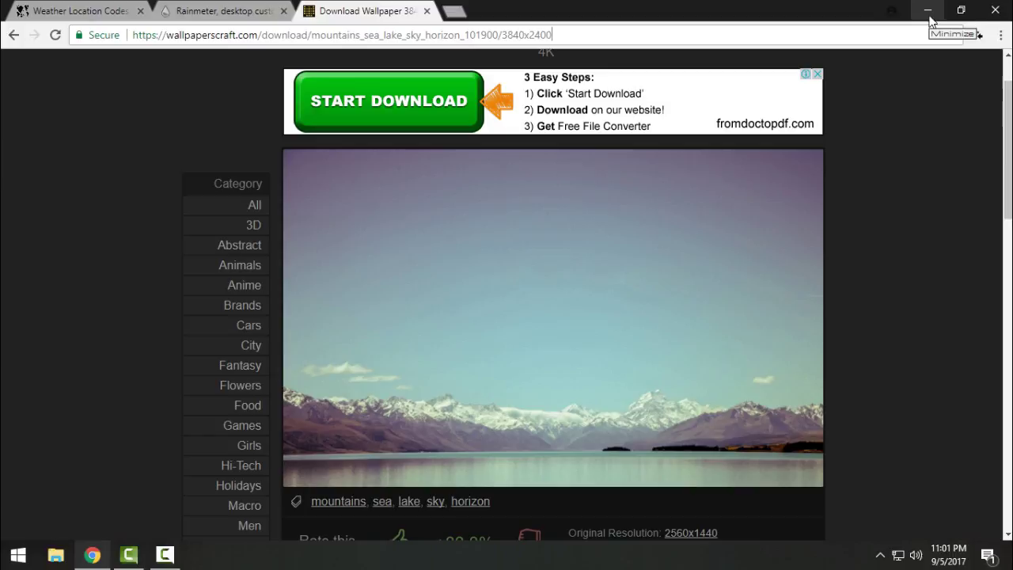
{"action": "left_click", "coordinate": [240, 7]}
{"action": "left_click", "coordinate": [314, 35]}
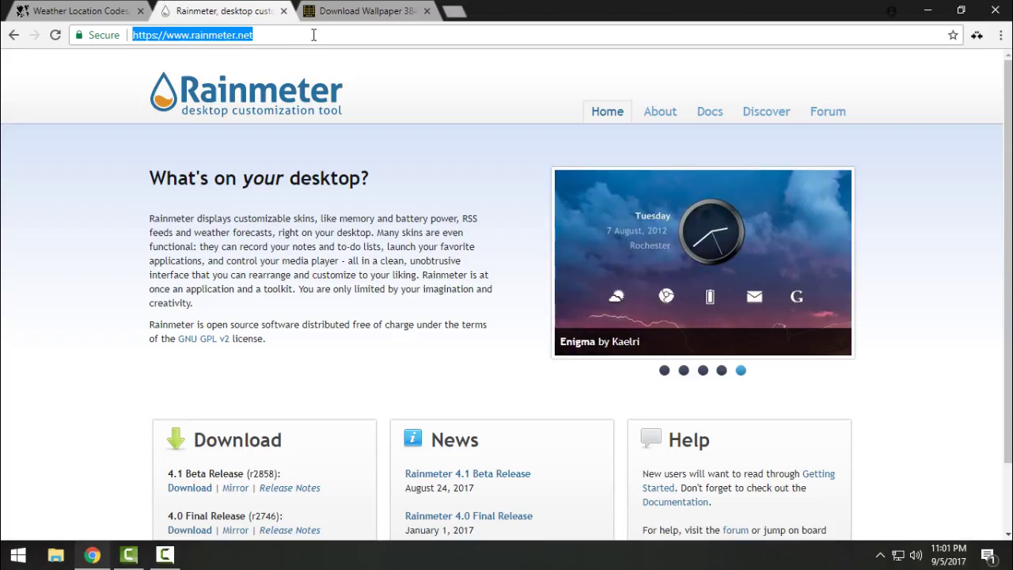
{"action": "left_click", "coordinate": [314, 35]}
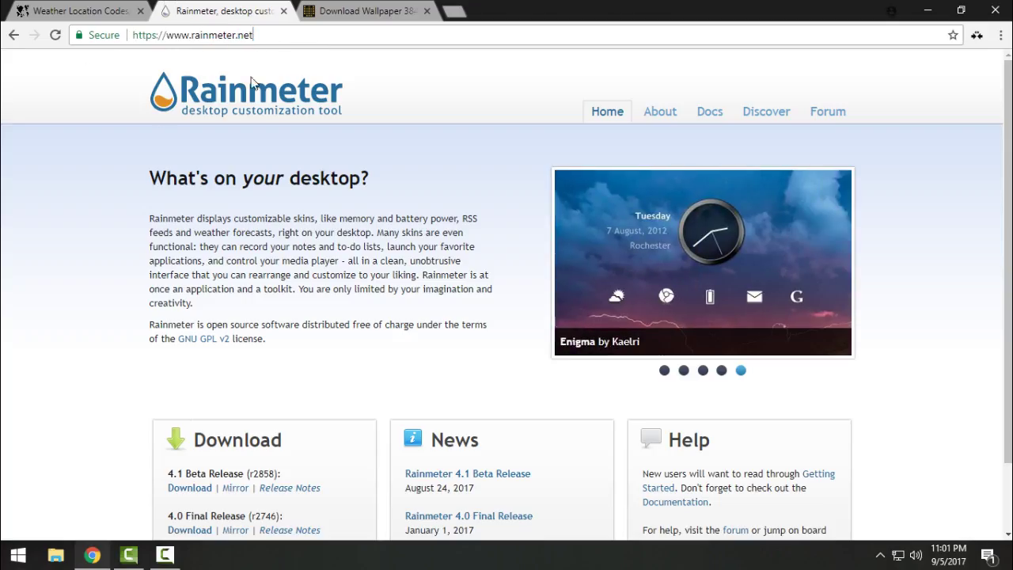
{"action": "scroll", "coordinate": [2, 294], "scroll_direction": "down", "scroll_amount": 1}
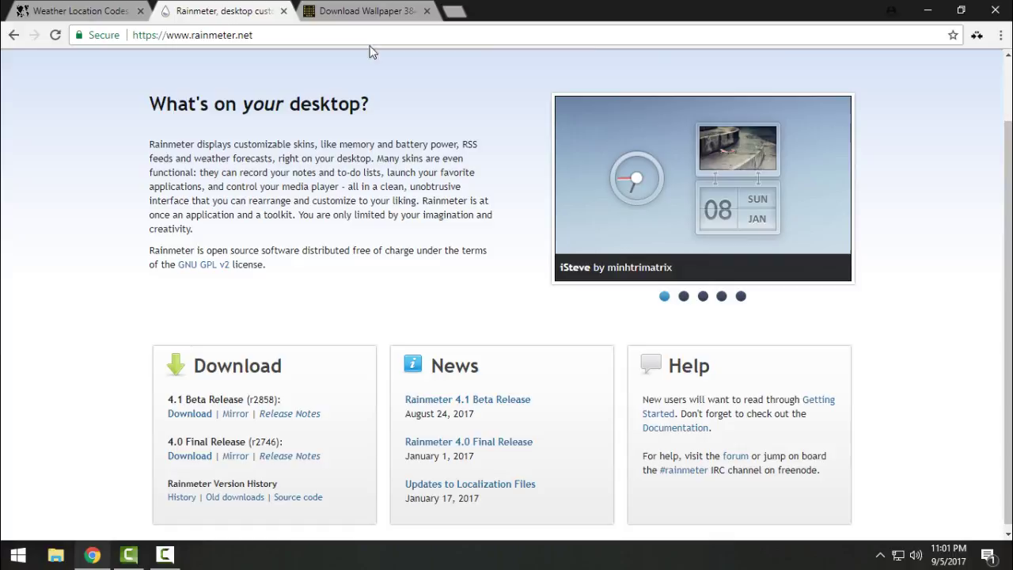
{"action": "left_click", "coordinate": [931, 14]}
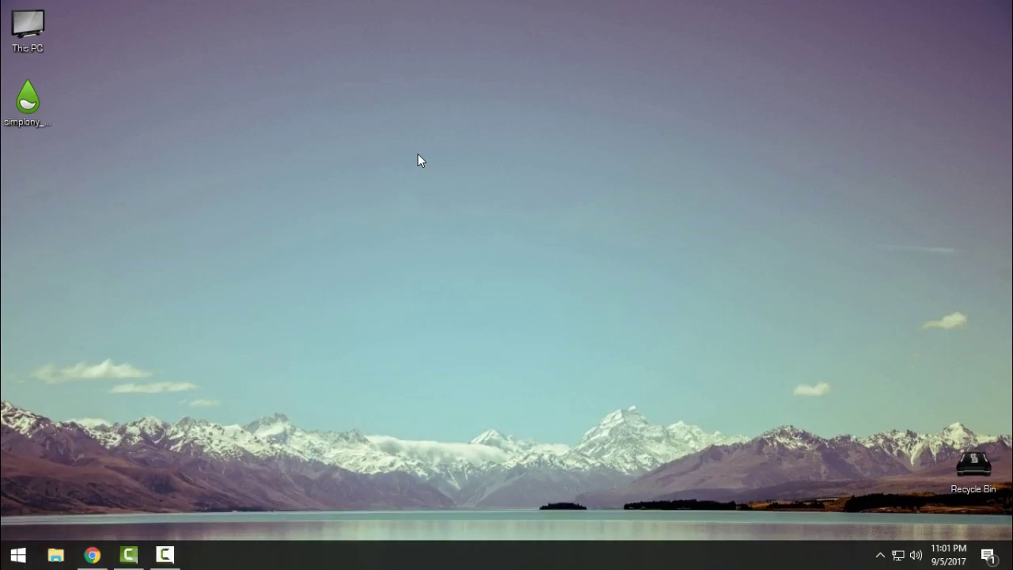
{"action": "left_click", "coordinate": [46, 102]}
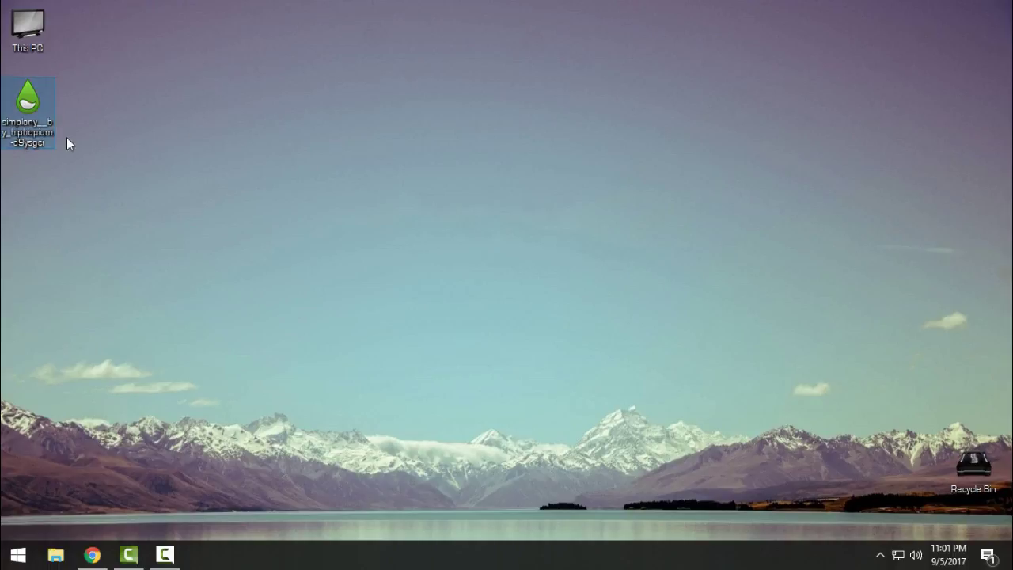
{"action": "right_click", "coordinate": [121, 122]}
{"action": "left_click", "coordinate": [165, 179]}
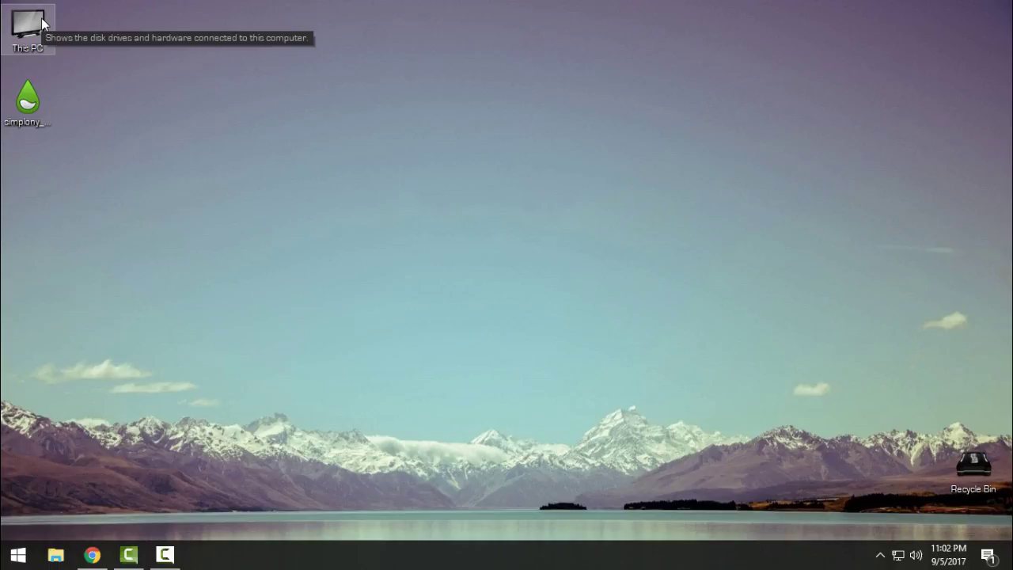
{"action": "left_click", "coordinate": [39, 89]}
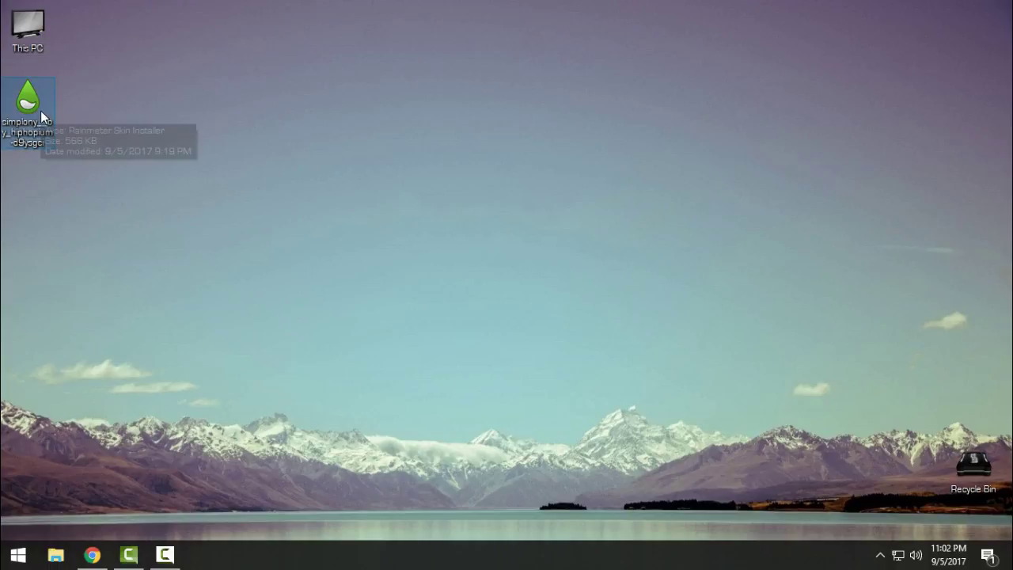
{"action": "right_click", "coordinate": [266, 124]}
{"action": "left_click", "coordinate": [302, 193]}
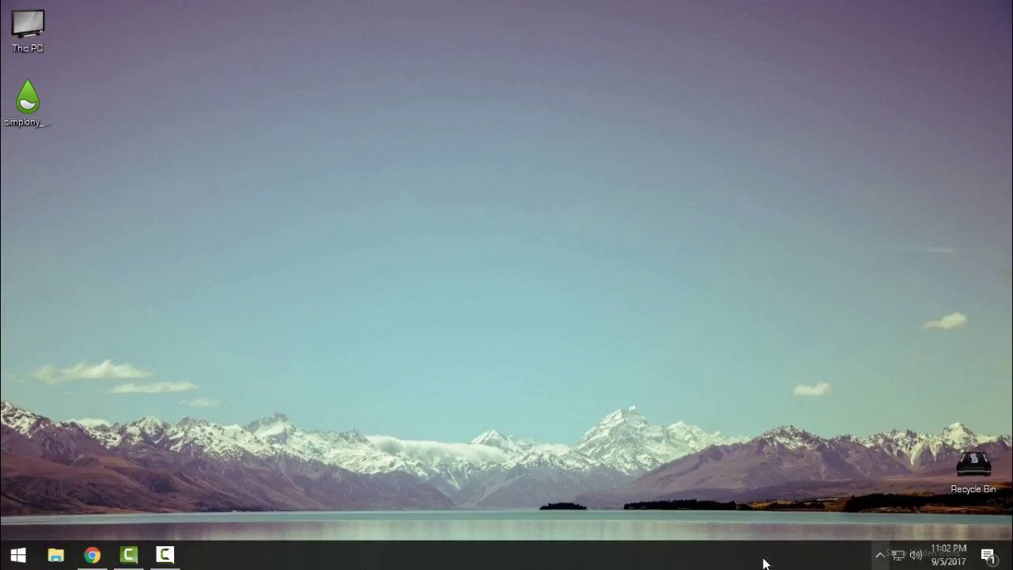
- Launch Rainmeter from the dock to load the clock and weather skins on the desktop
{"action": "mouse_move", "coordinate": [523, 518]}
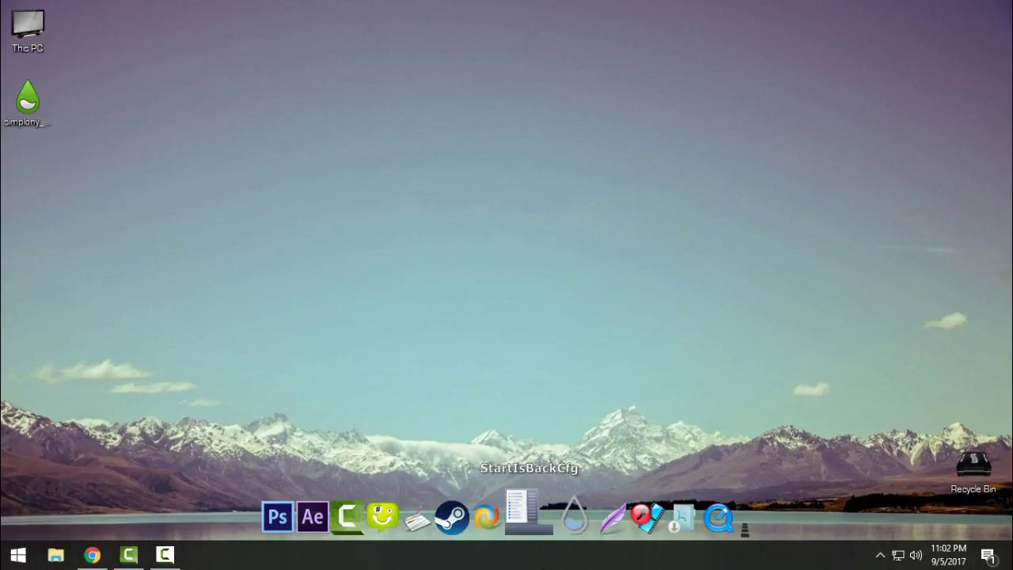
{"action": "left_click", "coordinate": [567, 523]}
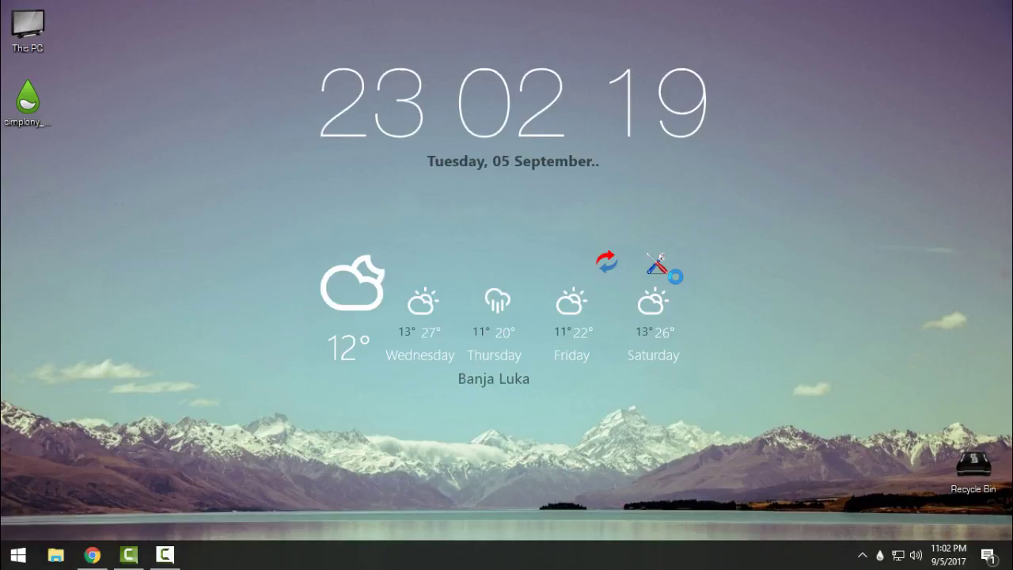
{"action": "left_click_drag", "start_coordinate": [790, 248], "coordinate": [792, 315]}
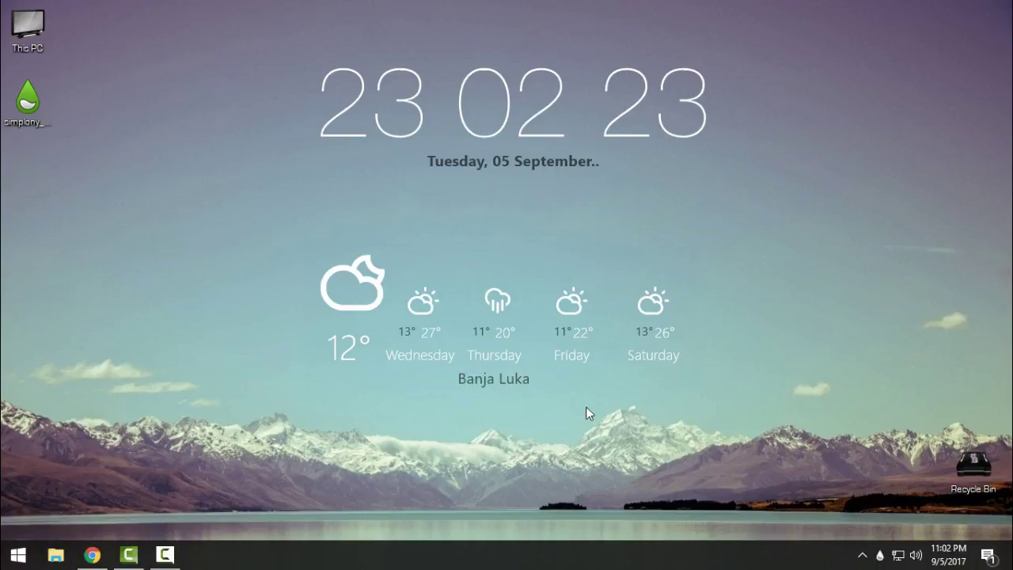
{"action": "left_click_drag", "start_coordinate": [570, 411], "coordinate": [441, 376]}
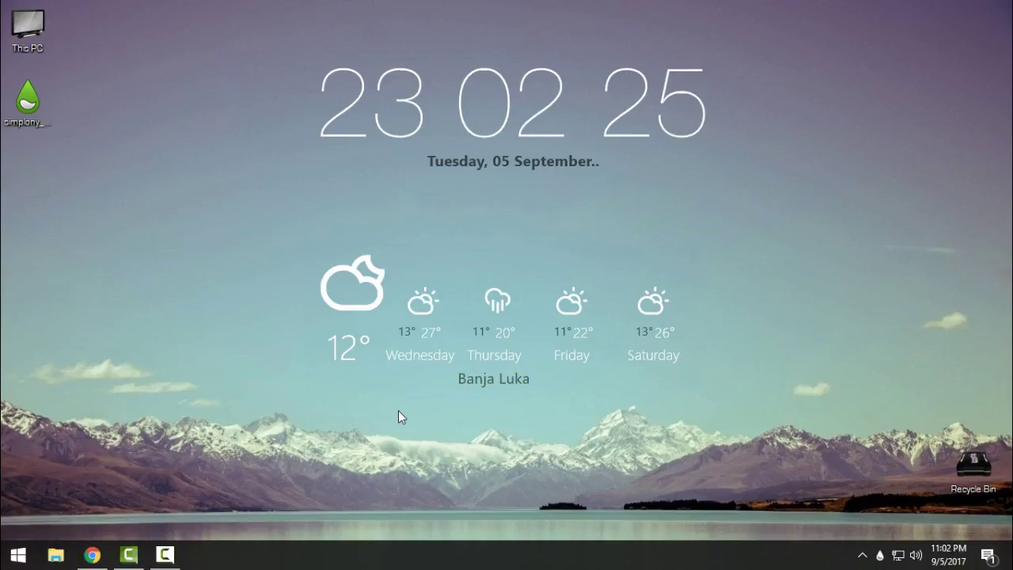
- Open the weather skin's settings and its location code site weather.codes, closing the duplicate page
{"action": "mouse_move", "coordinate": [644, 302]}
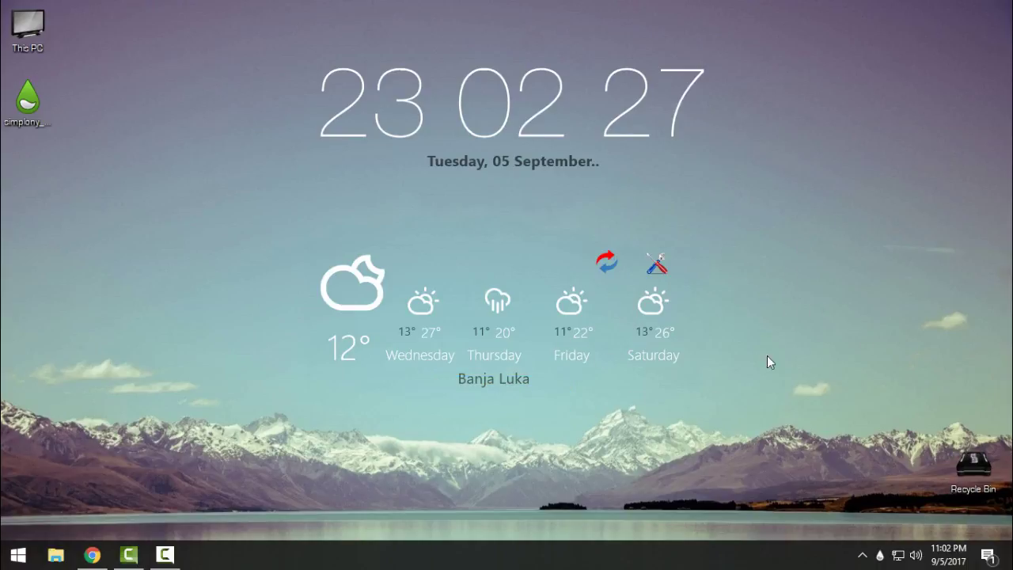
{"action": "mouse_move", "coordinate": [569, 301]}
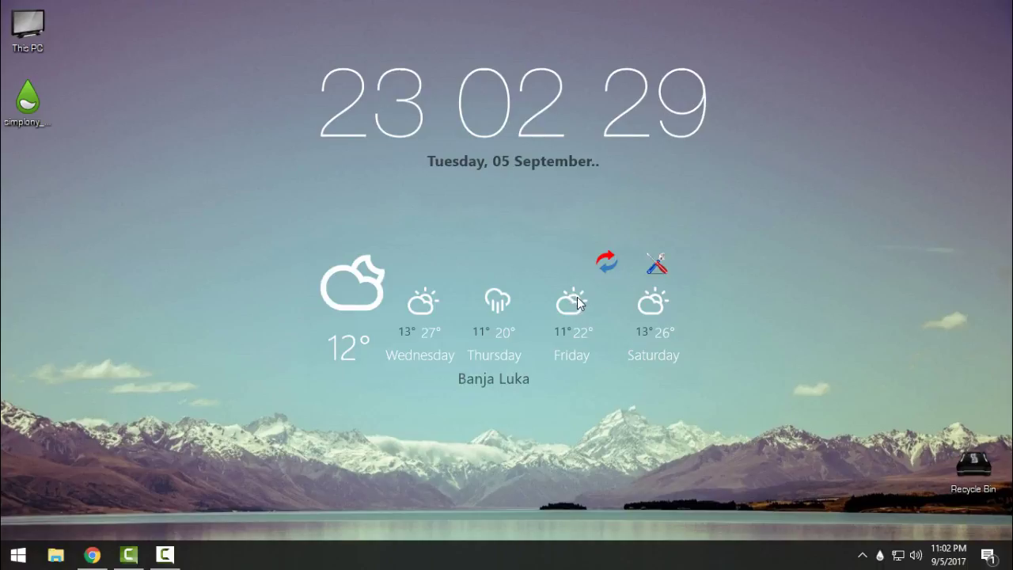
{"action": "left_click", "coordinate": [658, 270]}
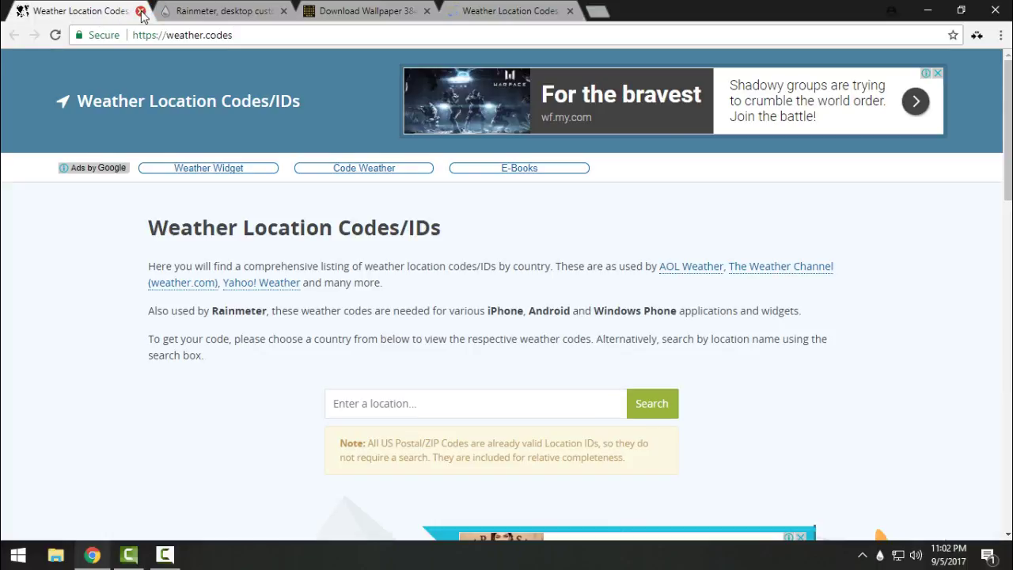
{"action": "left_click", "coordinate": [141, 12]}
{"action": "left_click", "coordinate": [338, 15]}
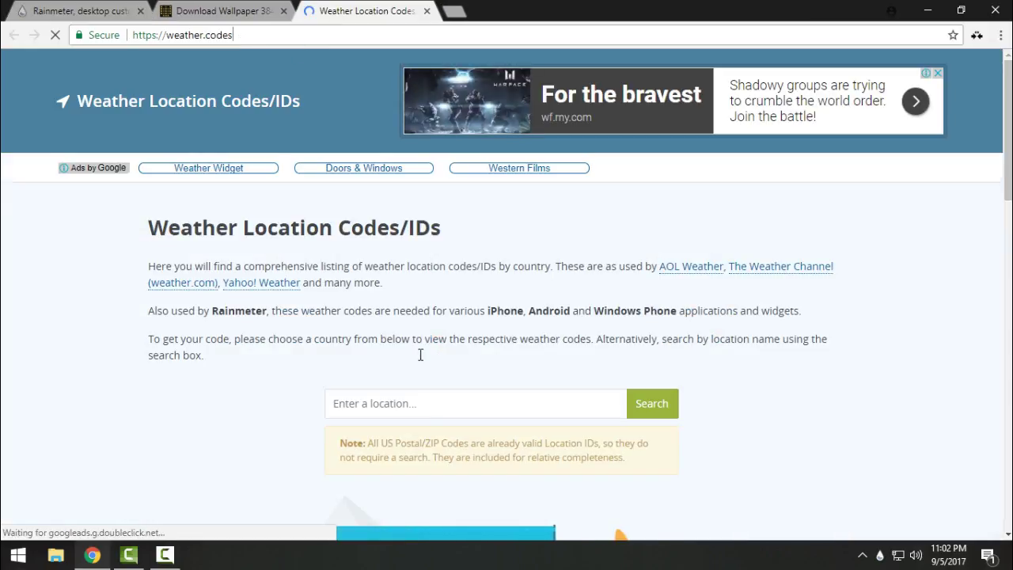
- Search weather.codes for the location "banja luka"
{"action": "left_click", "coordinate": [407, 406]}
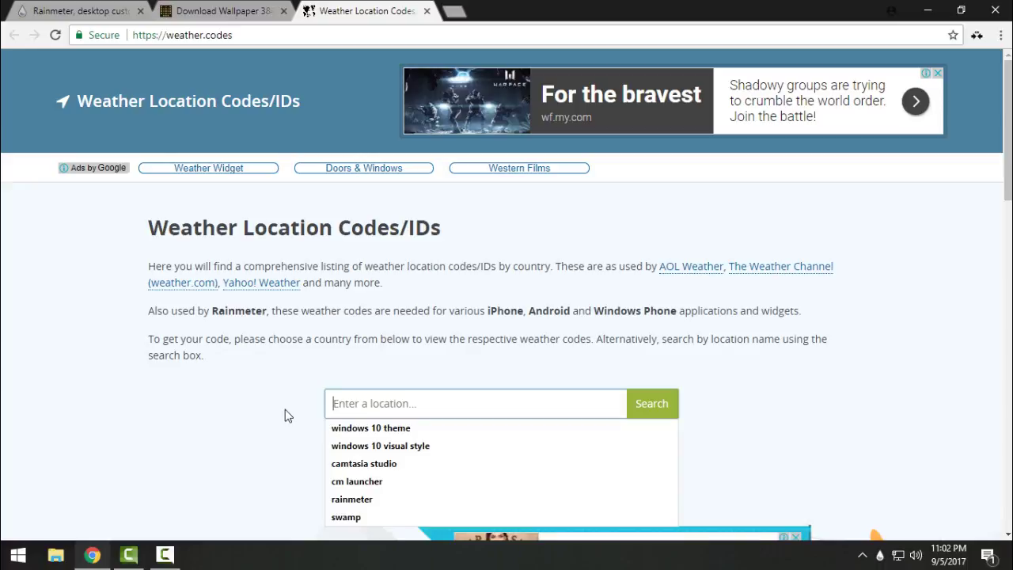
{"action": "left_click", "coordinate": [829, 374]}
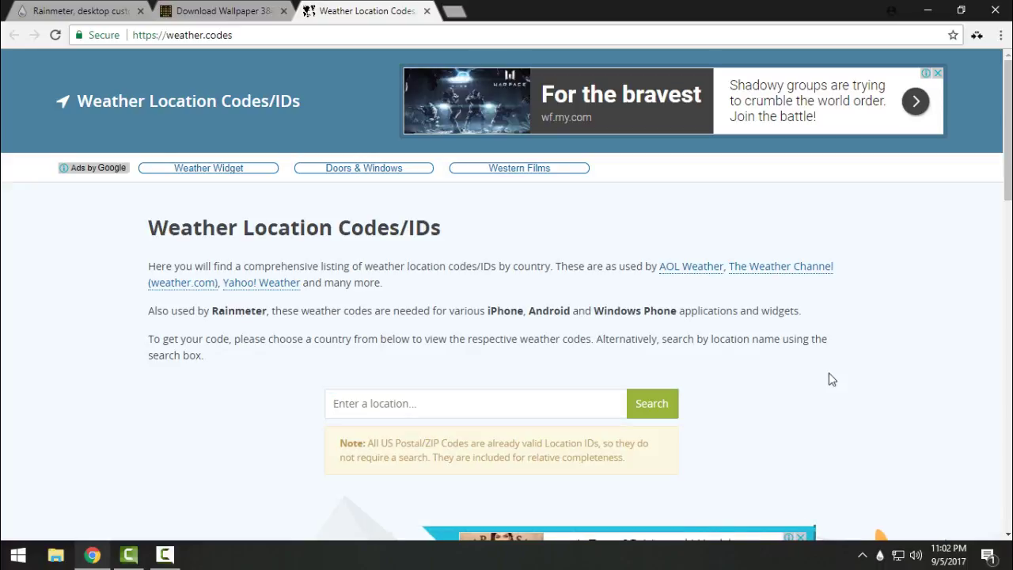
{"action": "left_click", "coordinate": [463, 407]}
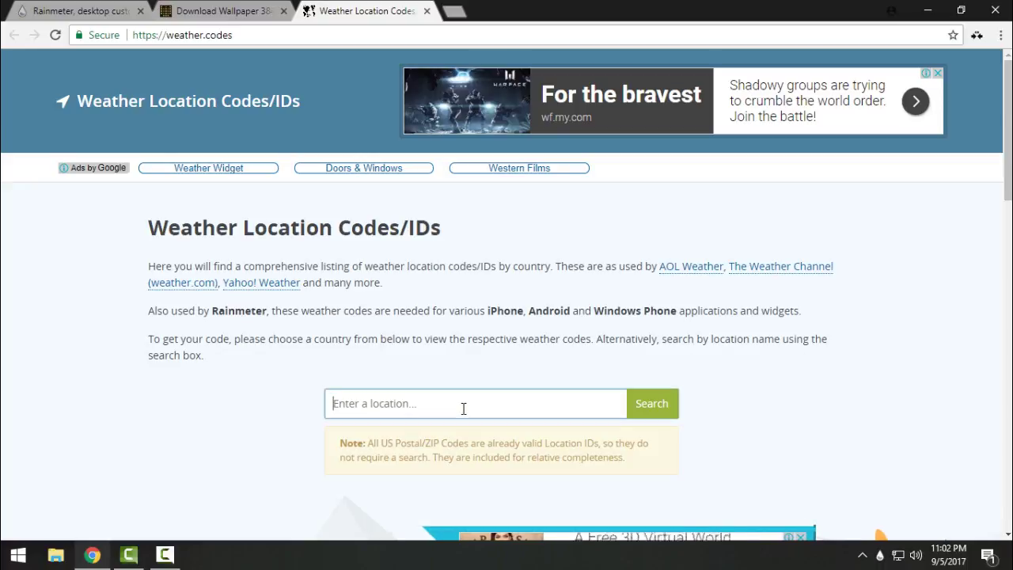
{"action": "type", "text": "Banj"}
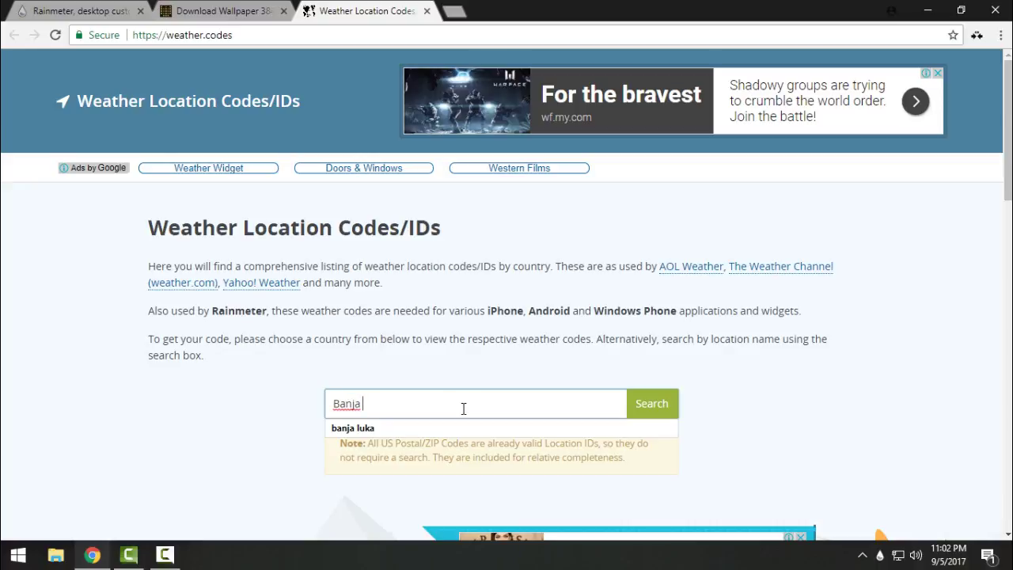
{"action": "type", "text": "a"}
{"action": "left_click", "coordinate": [453, 428]}
{"action": "left_click", "coordinate": [649, 405]}
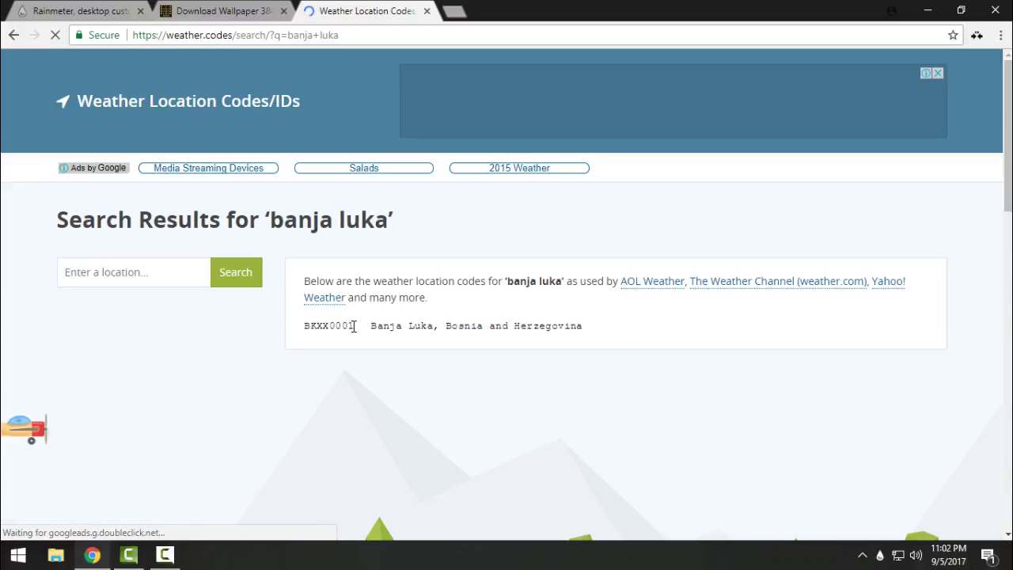
- Copy the Banja Luka location code BKXX0001 from the search results and close the browser
{"action": "left_click_drag", "start_coordinate": [354, 325], "coordinate": [304, 325]}
{"action": "right_click", "coordinate": [332, 336]}
{"action": "left_click", "coordinate": [349, 342]}
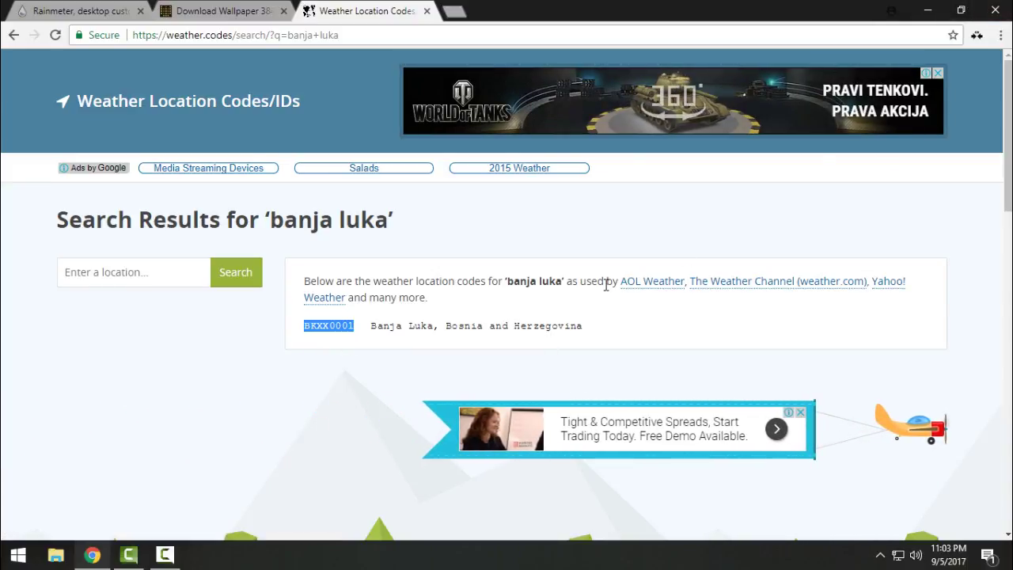
{"action": "left_click", "coordinate": [995, 10]}
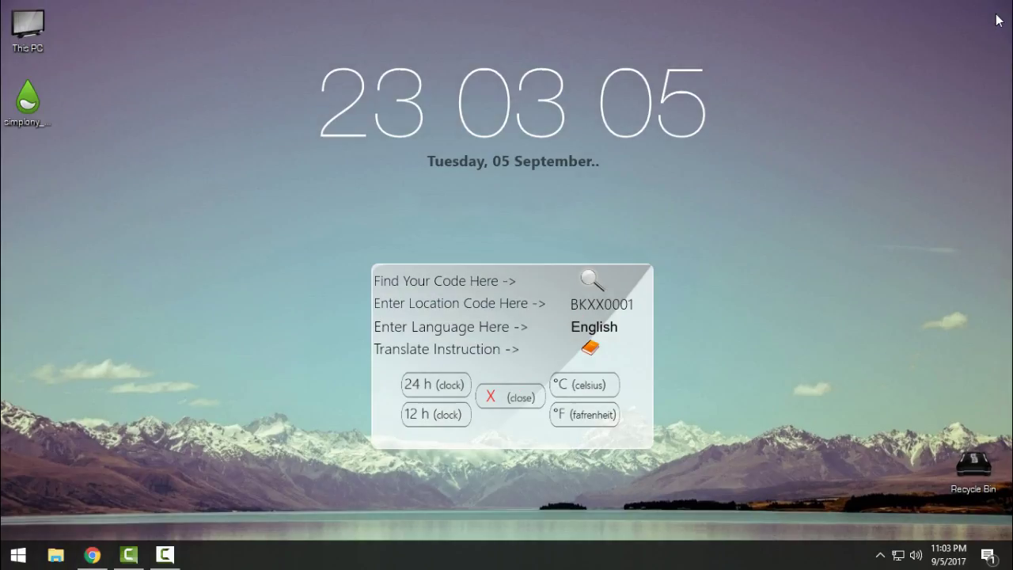
- Set the weather skin's location code to BKXX0001 and close its settings
{"action": "left_click", "coordinate": [573, 307]}
{"action": "key", "text": "End"}
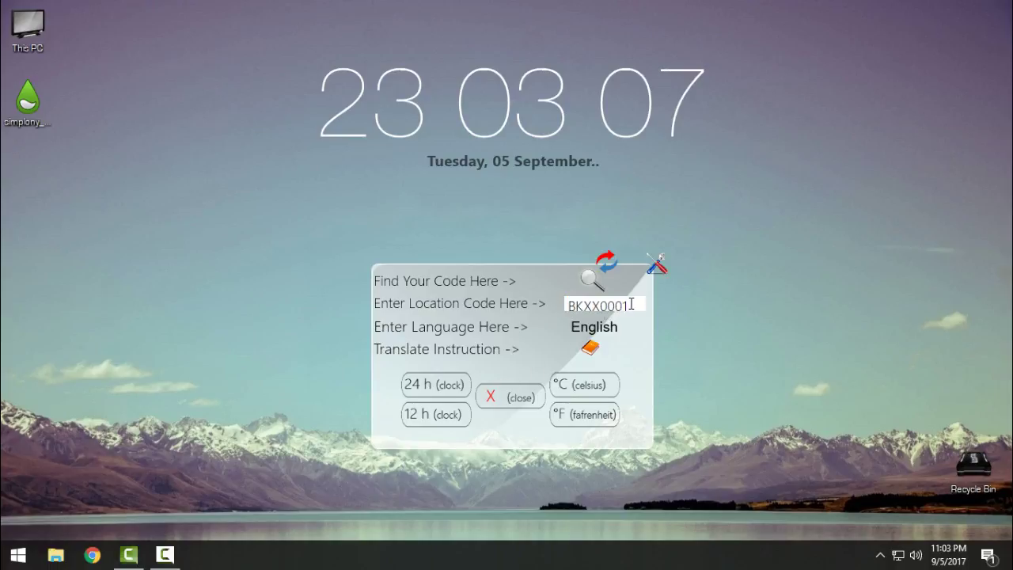
{"action": "key", "text": "shift+Left"}
{"action": "key", "text": "shift+Home"}
{"action": "left_click", "coordinate": [582, 307]}
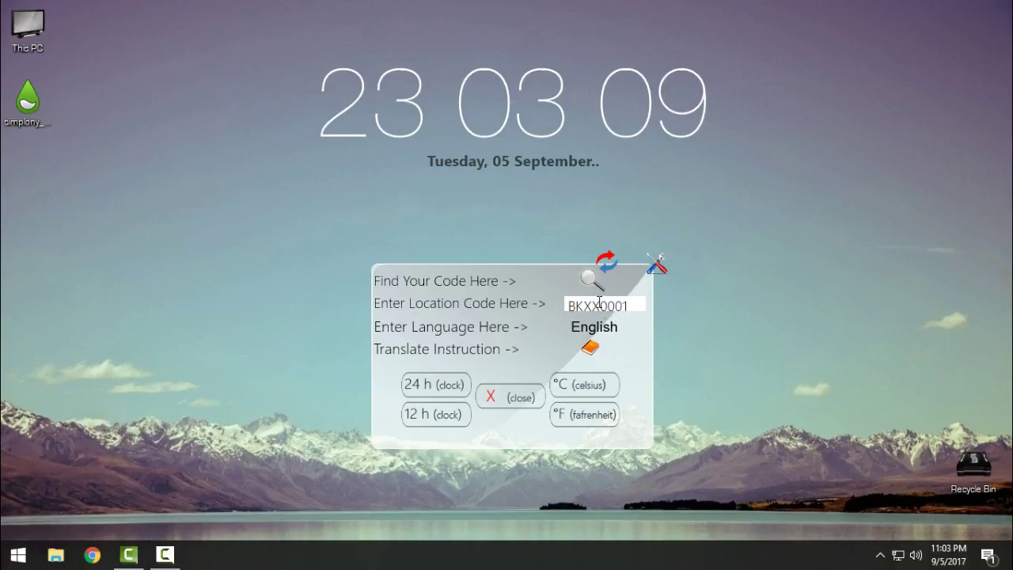
{"action": "key", "text": "Return"}
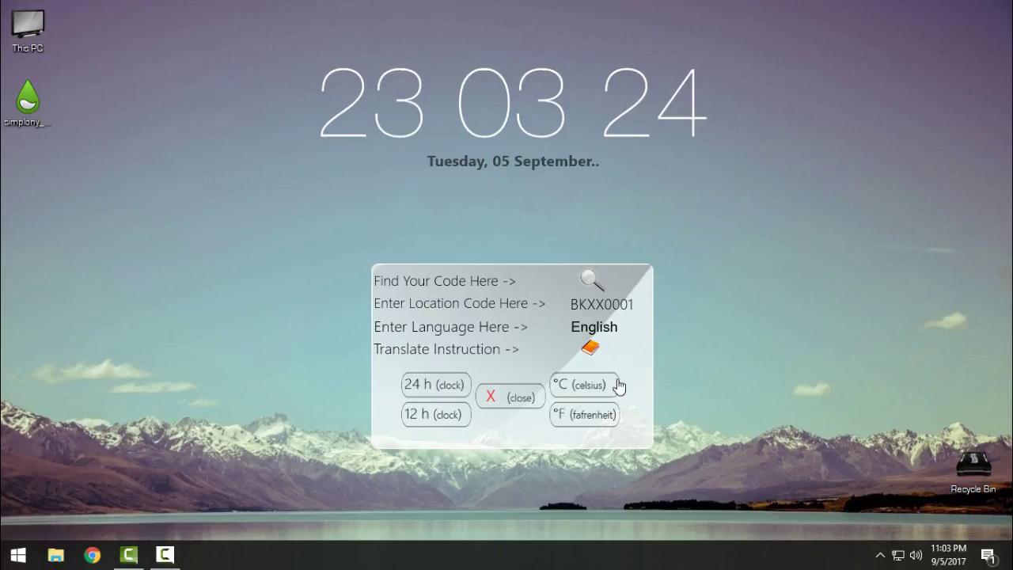
{"action": "mouse_move", "coordinate": [627, 393]}
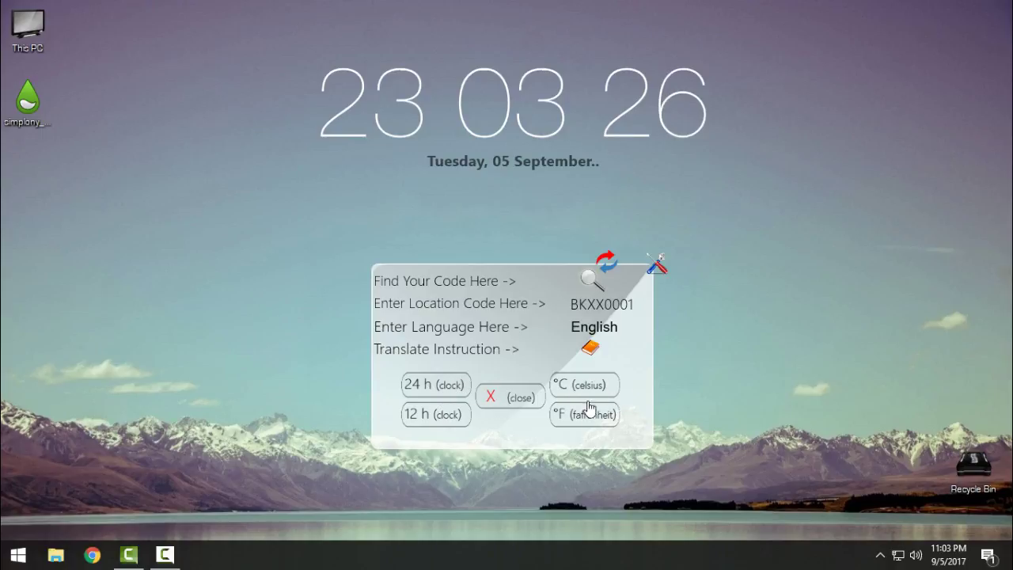
{"action": "left_click", "coordinate": [516, 400]}
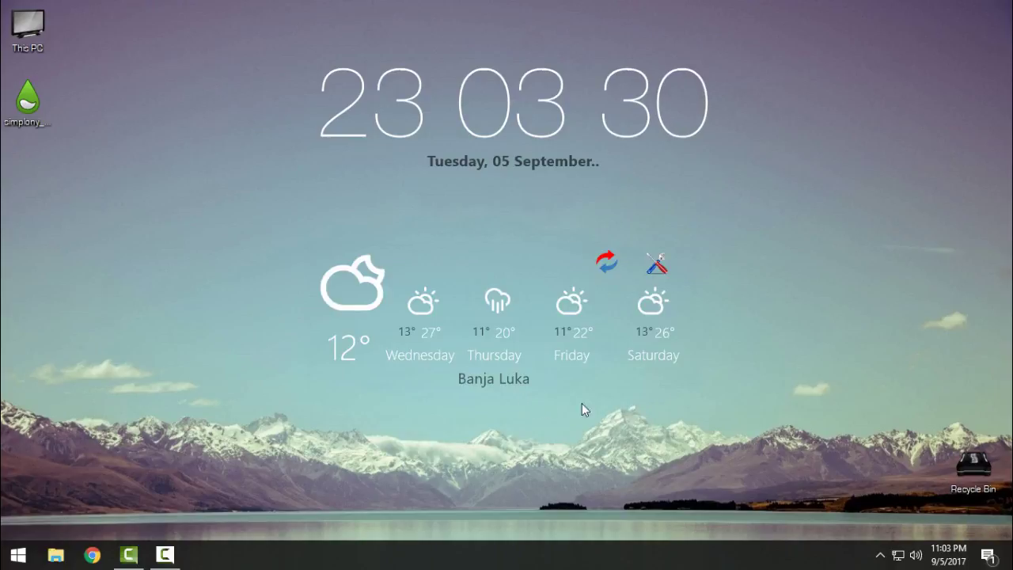
{"action": "left_click_drag", "start_coordinate": [808, 54], "coordinate": [788, 313]}
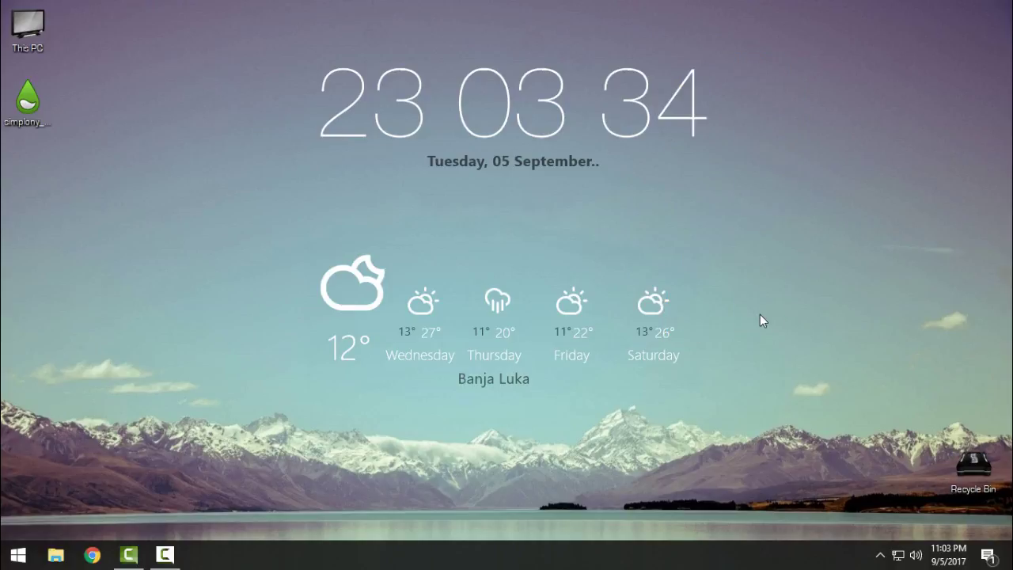
{"action": "left_click_drag", "start_coordinate": [725, 128], "coordinate": [798, 275]}
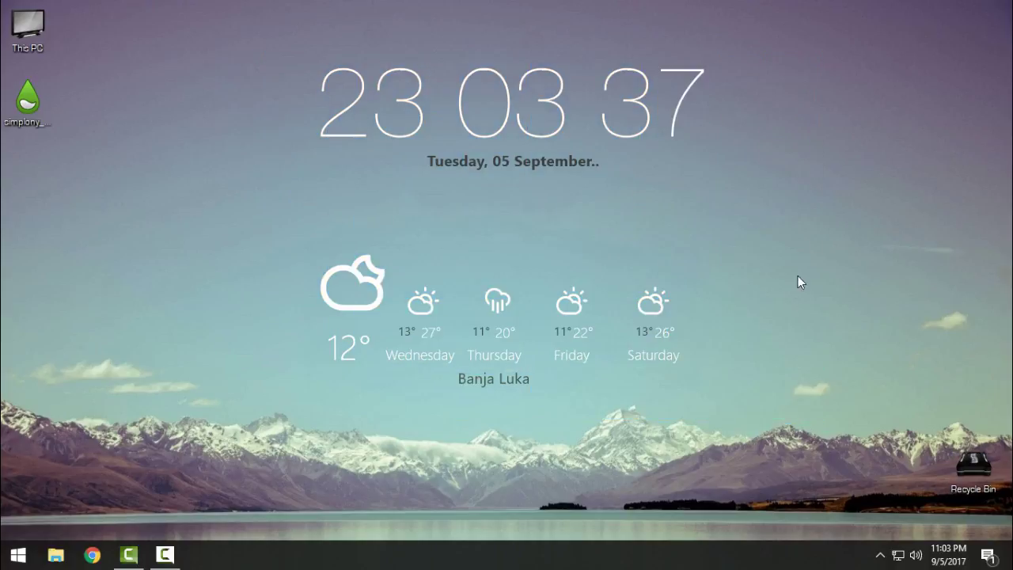
- Turn on automatic hiding of the taskbar in desktop mode and close the Settings window
{"action": "right_click", "coordinate": [539, 564]}
{"action": "left_click", "coordinate": [561, 545]}
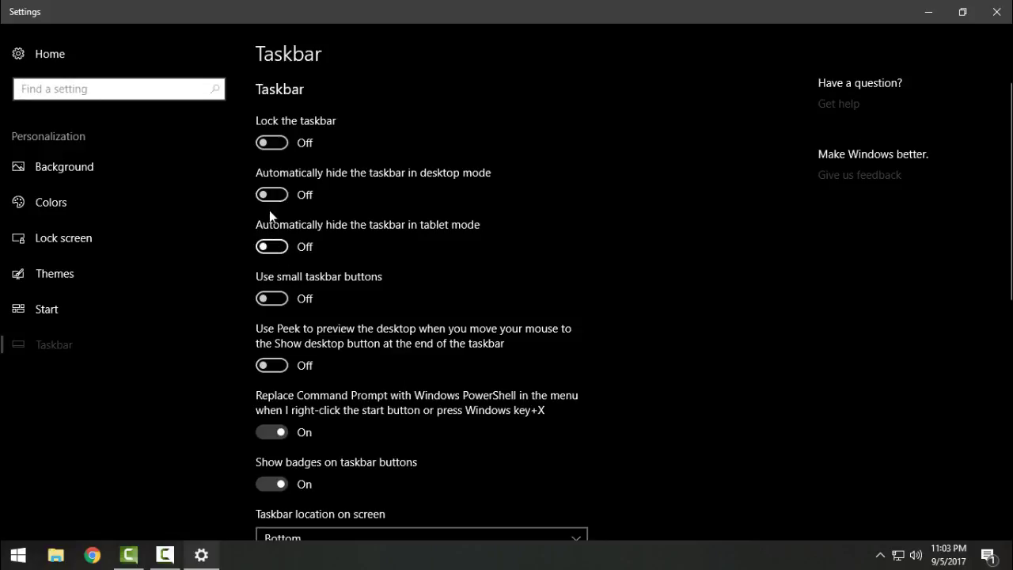
{"action": "left_click", "coordinate": [273, 198]}
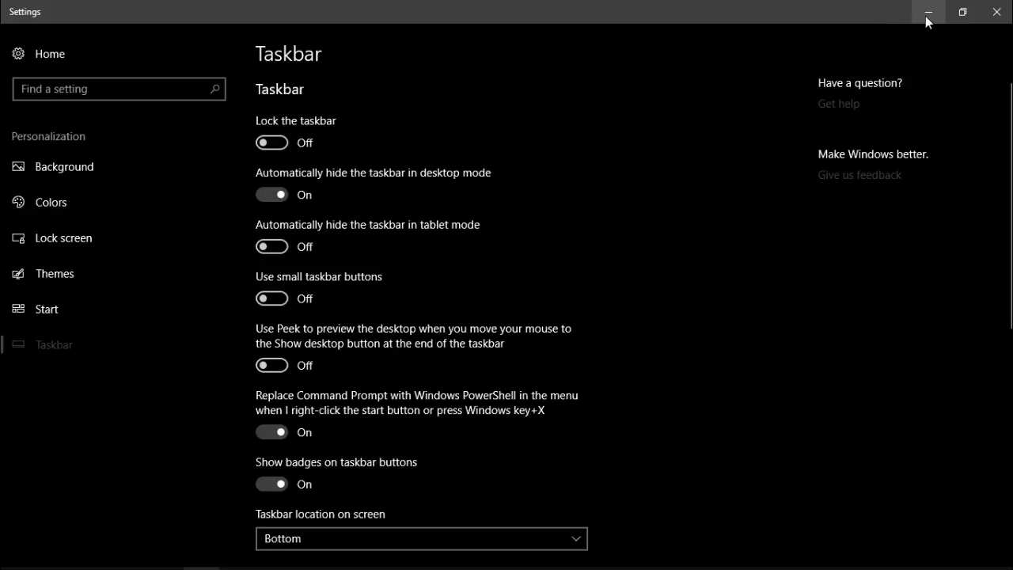
{"action": "left_click", "coordinate": [996, 12]}
- Turn off AutoHide for the application dock
{"action": "right_click", "coordinate": [482, 519]}
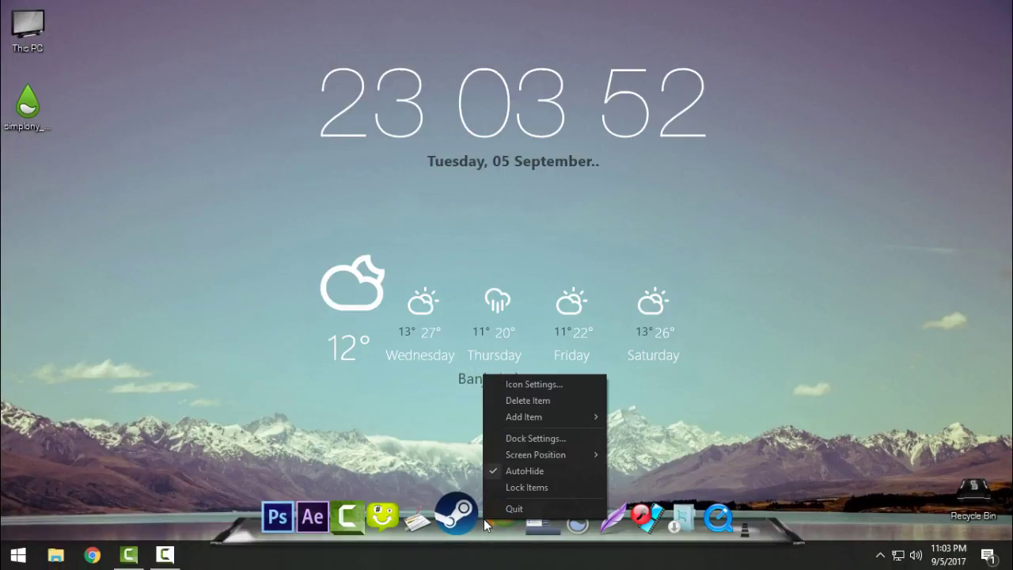
{"action": "left_click", "coordinate": [563, 468]}
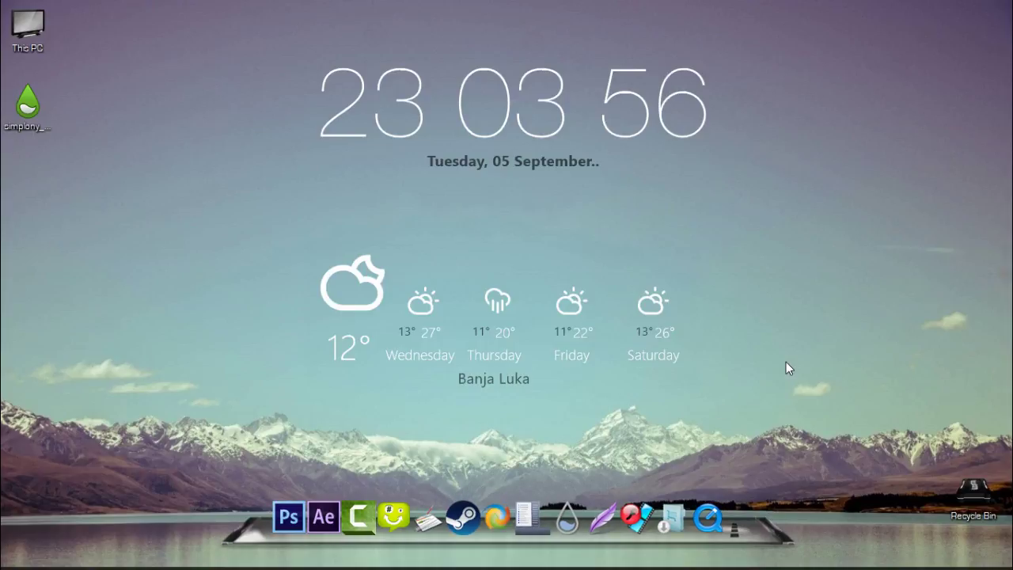